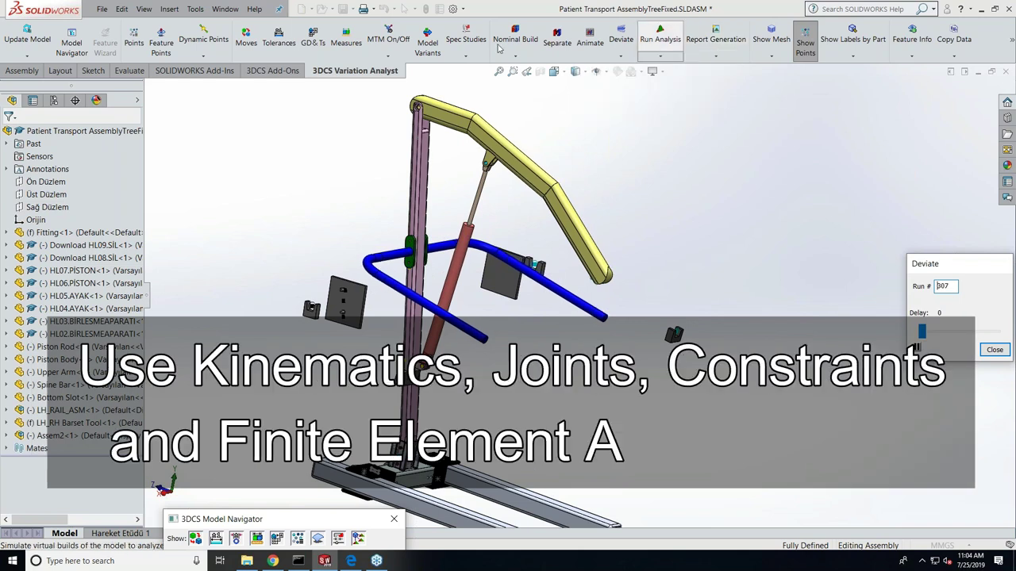
Show the 3DCS Add-Ons kinematics, constraint and sensitivity tools while the deviation run continues
{"action": "left_click", "coordinate": [272, 71]}
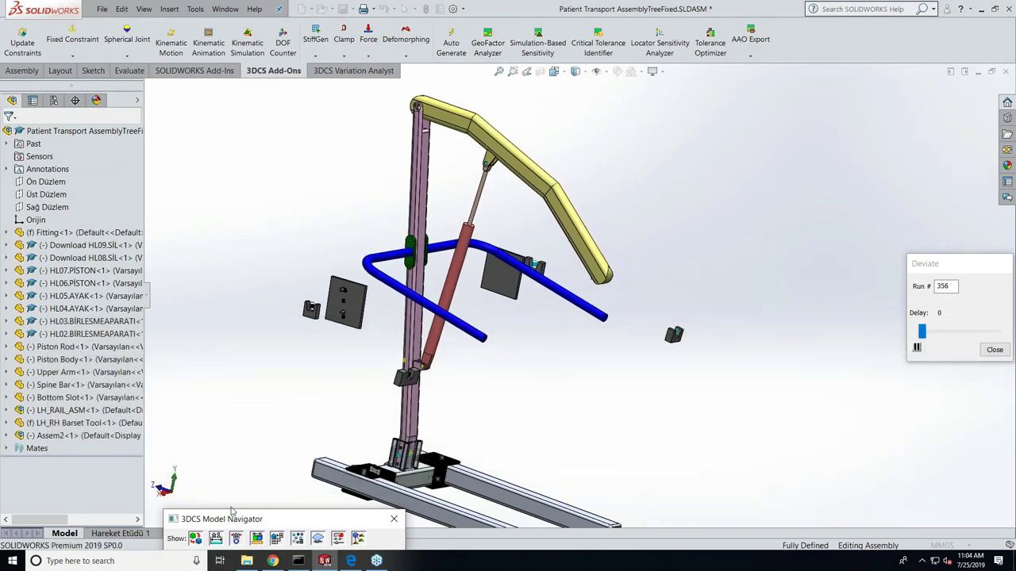
Bring the 3DCS Model Navigator into view and select the Upper Arm part
{"action": "left_click_drag", "start_coordinate": [232, 512], "coordinate": [226, 120]}
{"action": "left_click", "coordinate": [79, 372]}
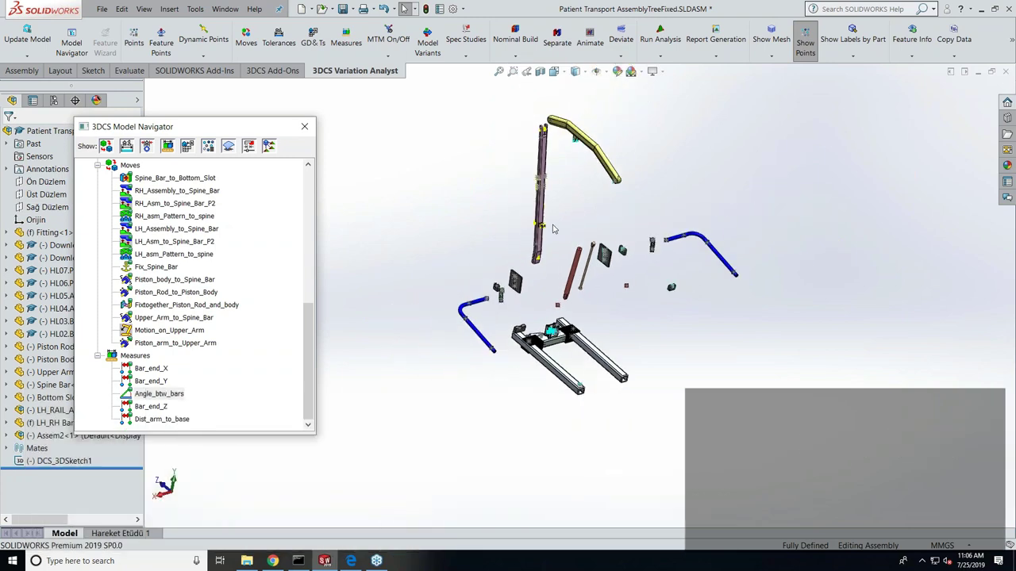
Start the move animation and step through moves 1–4, up to RH_Bar_to_Plate/Tool
{"action": "left_click", "coordinate": [590, 39]}
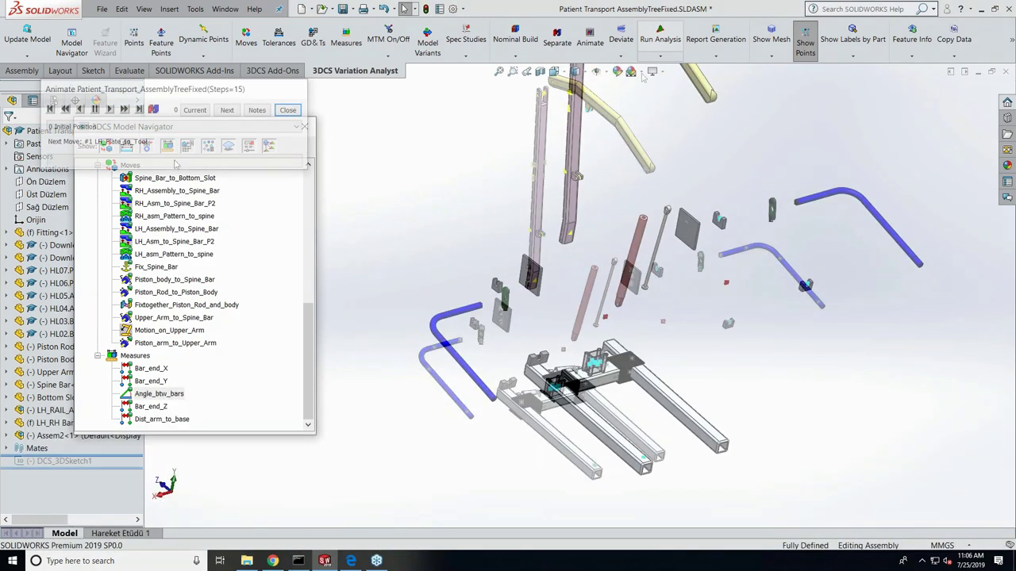
{"action": "left_click", "coordinate": [124, 111]}
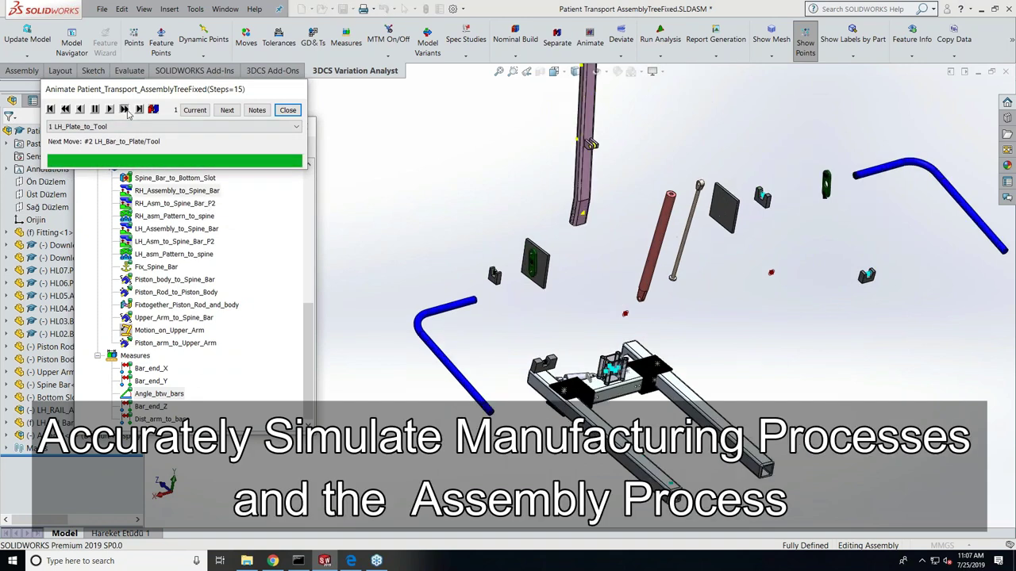
{"action": "left_click", "coordinate": [125, 110]}
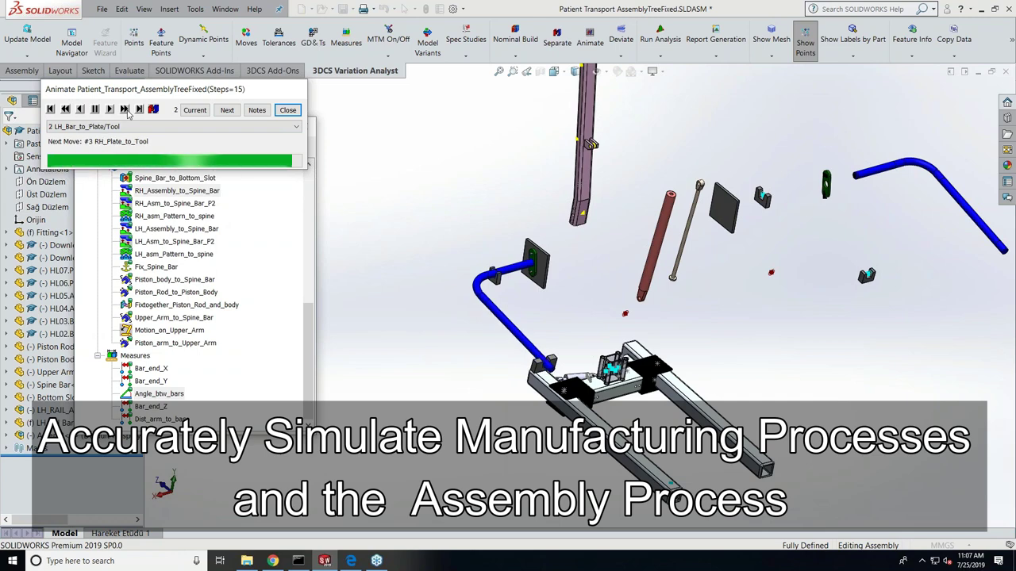
{"action": "left_click", "coordinate": [125, 109]}
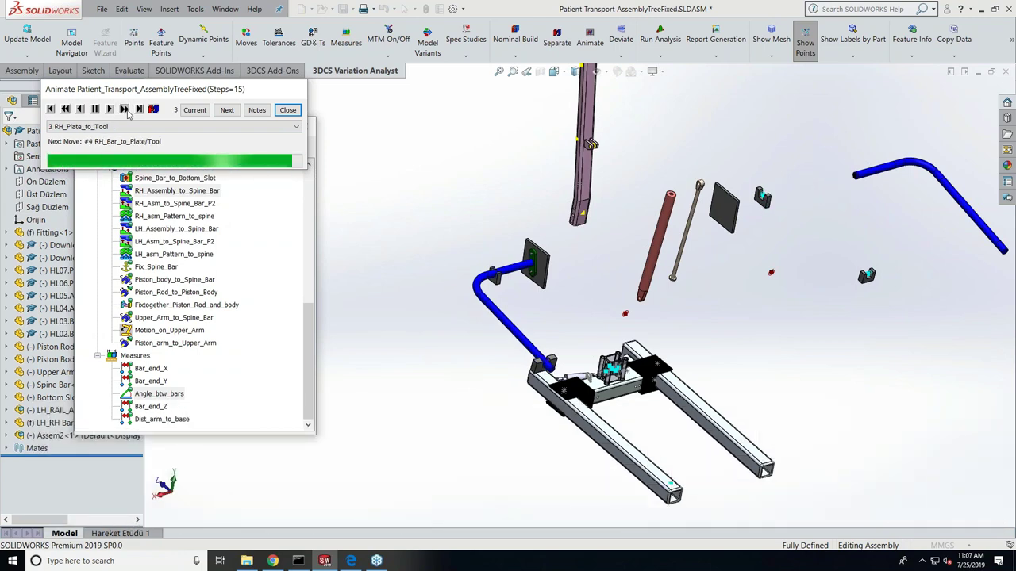
{"action": "left_click", "coordinate": [124, 109]}
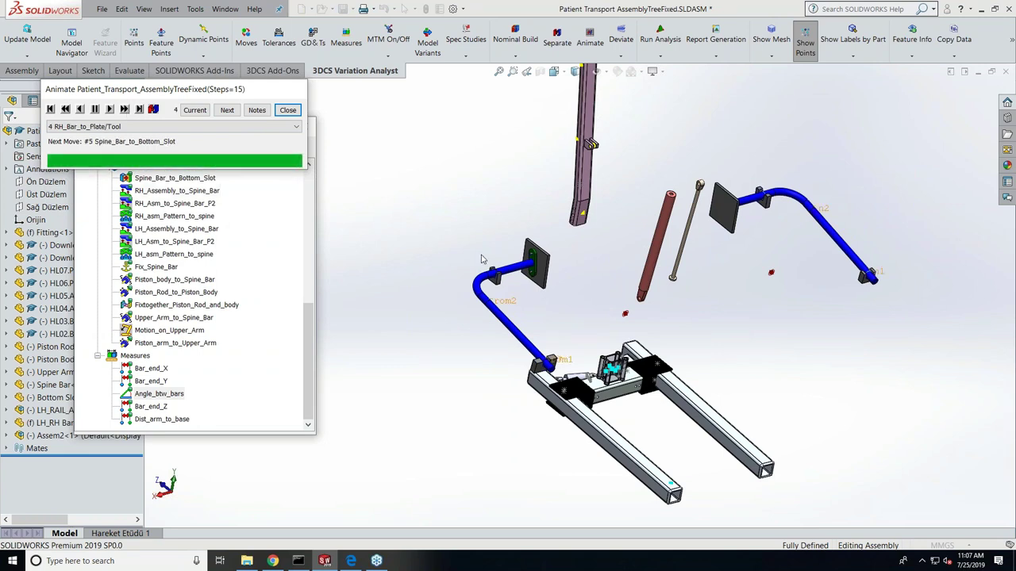
Tilt the view and play Spine_Bar_to_Bottom_Slot and RH_Assembly_to_Spine_Bar, exposing the moves list
{"action": "middle_click_drag", "start_coordinate": [458, 305], "coordinate": [580, 159]}
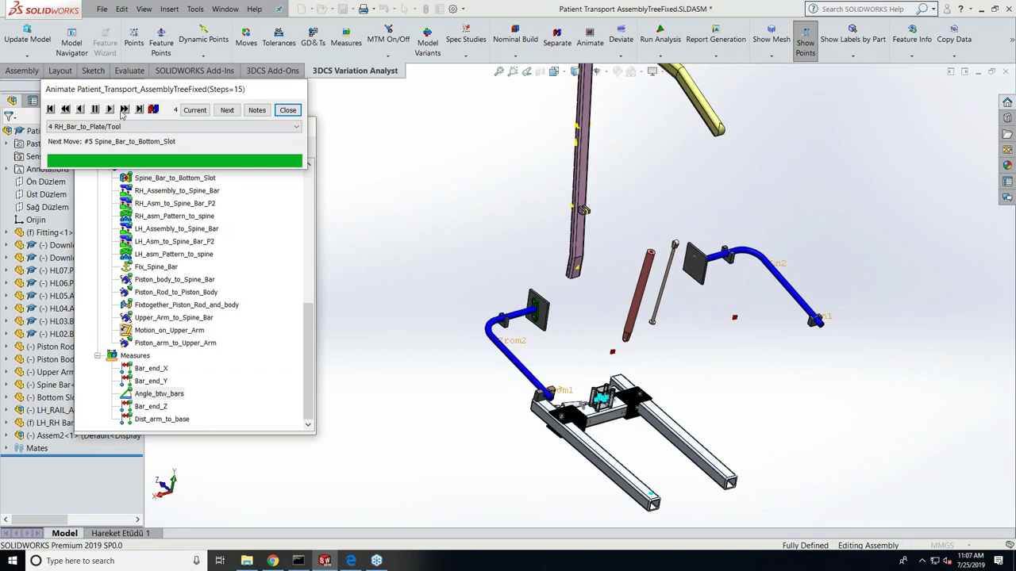
{"action": "left_click", "coordinate": [124, 110]}
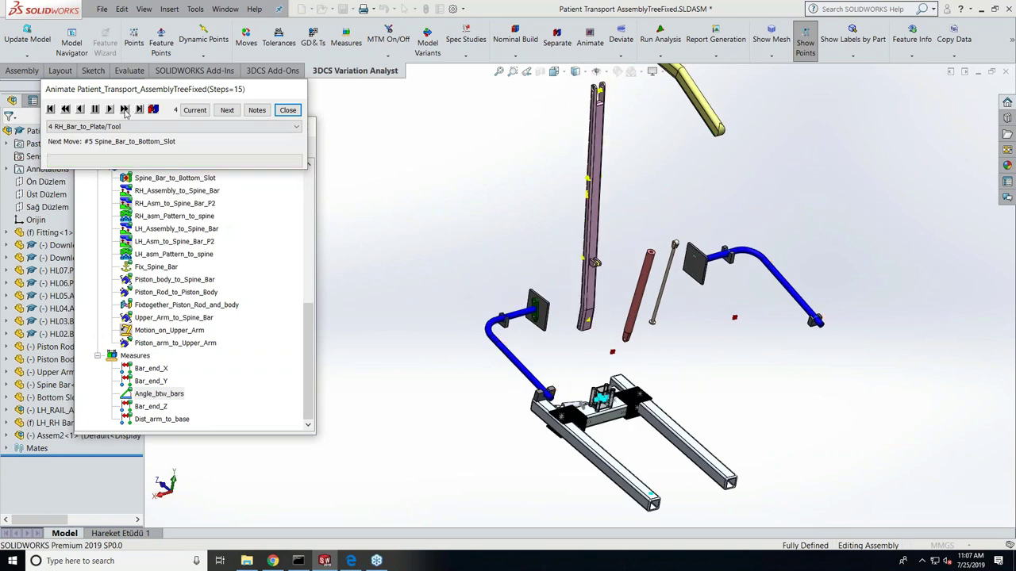
{"action": "left_click", "coordinate": [124, 110]}
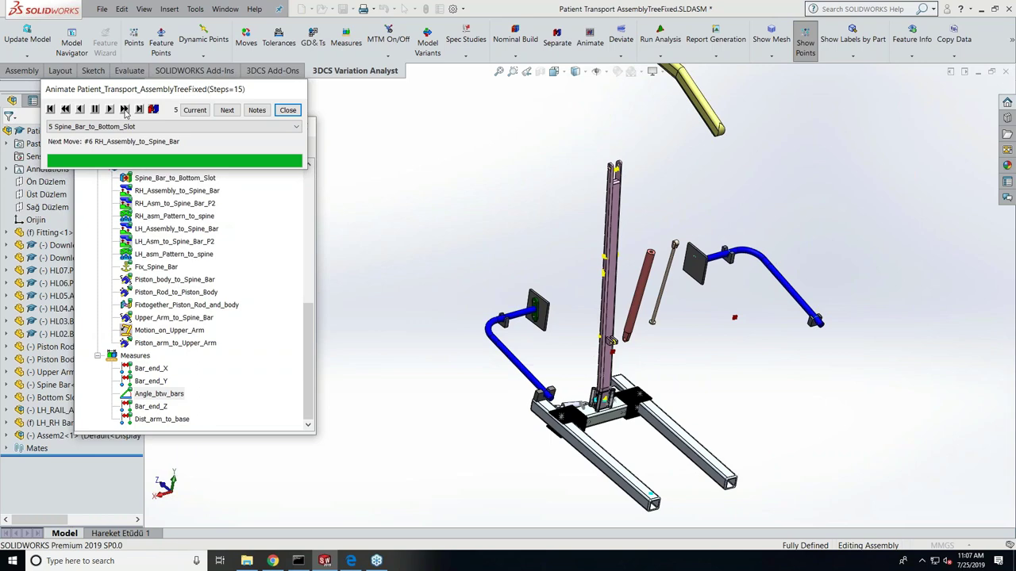
{"action": "left_click", "coordinate": [125, 110]}
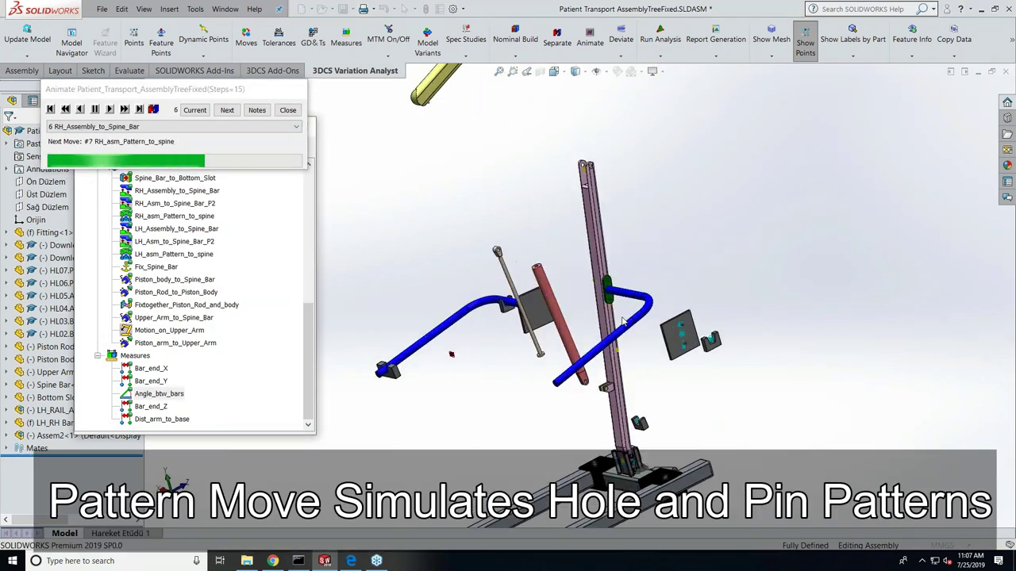
{"action": "scroll", "coordinate": [623, 321], "scroll_direction": "down", "scroll_amount": 3}
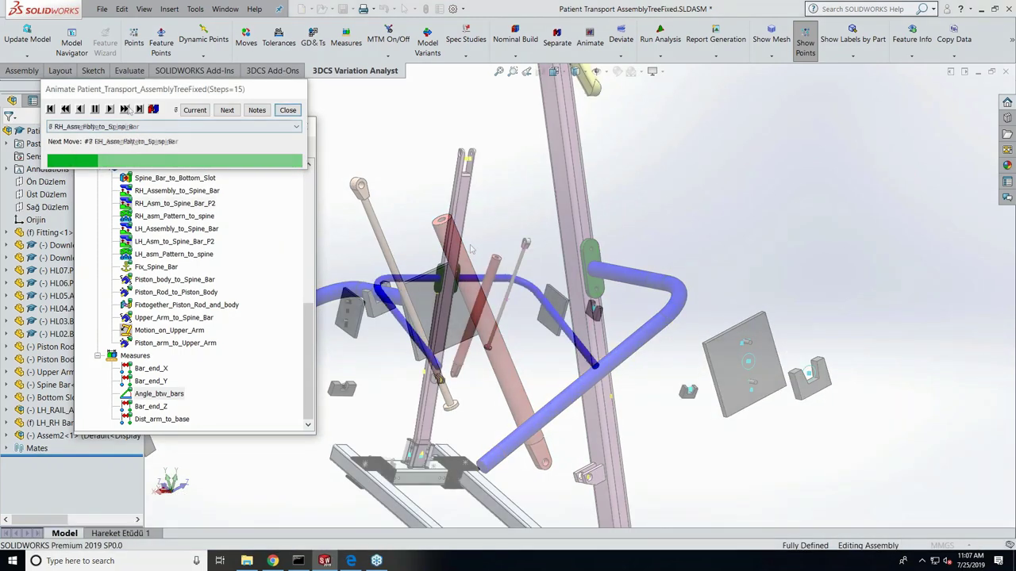
{"action": "left_click_drag", "start_coordinate": [178, 89], "coordinate": [332, 68]}
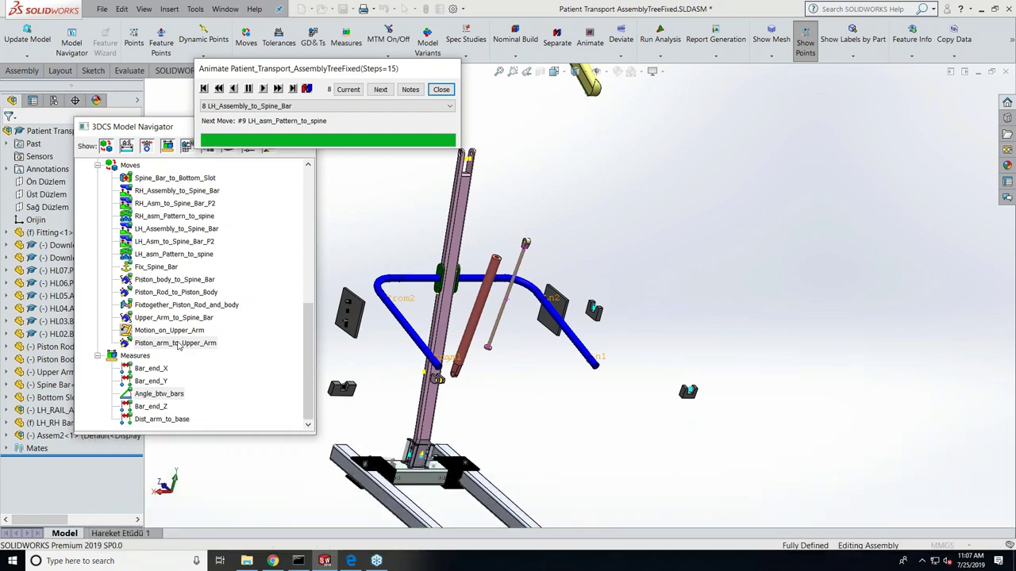
Step the animation from LH_asm_Pattern_to_spine through to the final Piston_arm_to_Upper_Arm move
{"action": "scroll", "coordinate": [592, 282], "scroll_direction": "up", "scroll_amount": 3}
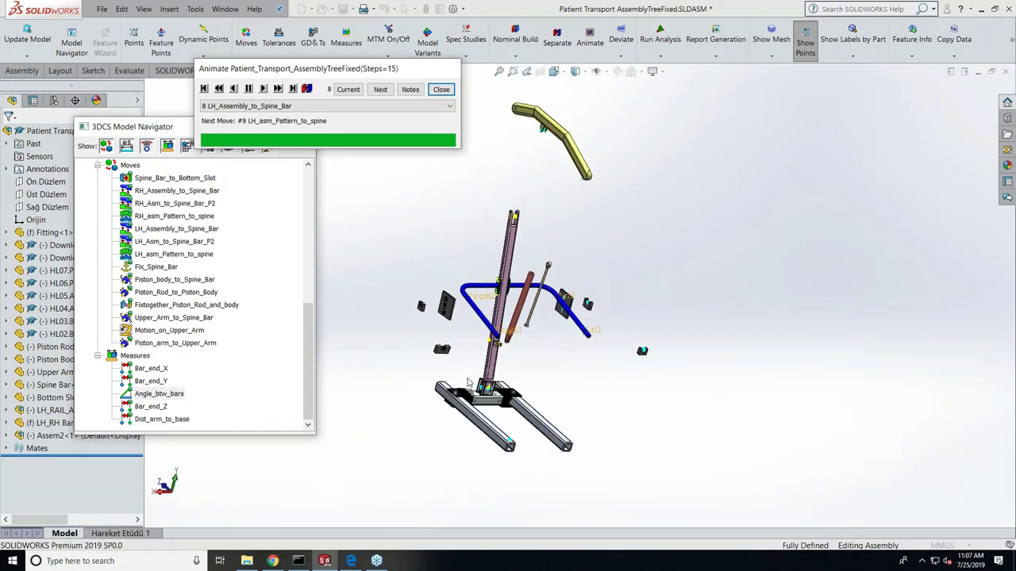
{"action": "middle_click_drag", "start_coordinate": [464, 368], "coordinate": [412, 371]}
{"action": "scroll", "coordinate": [382, 373], "scroll_direction": "down", "scroll_amount": 2}
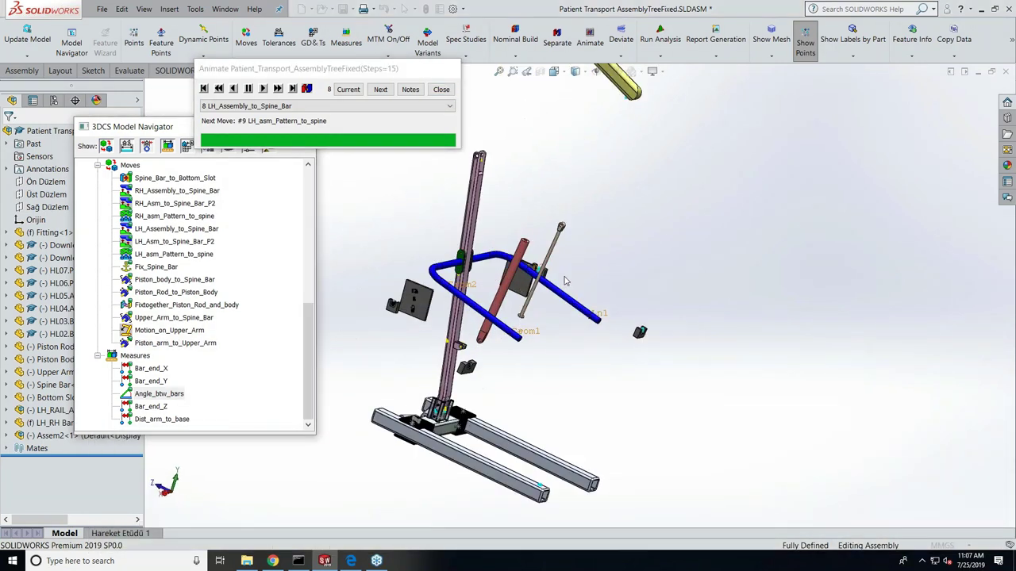
{"action": "left_click", "coordinate": [278, 92]}
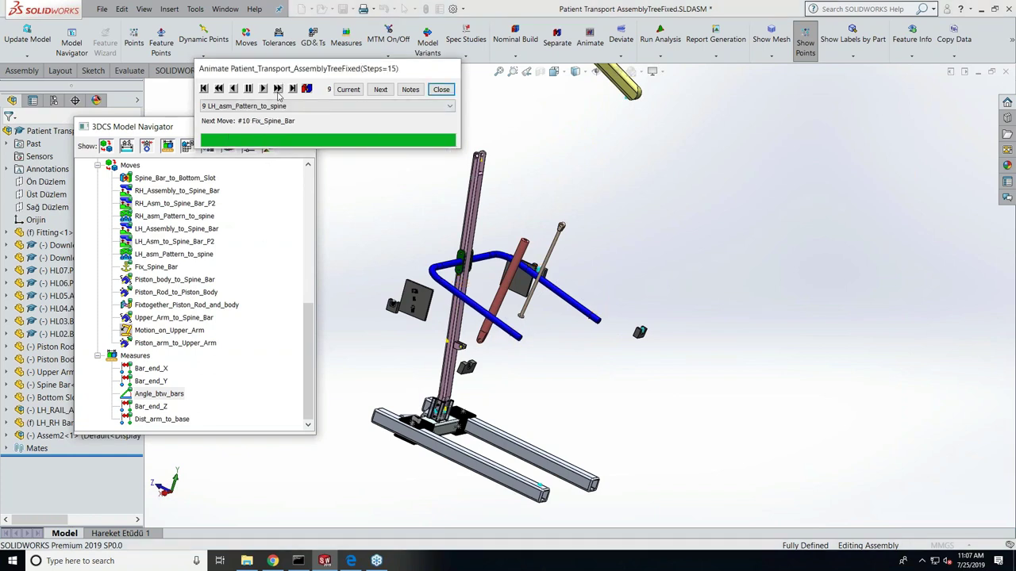
{"action": "left_click", "coordinate": [278, 93]}
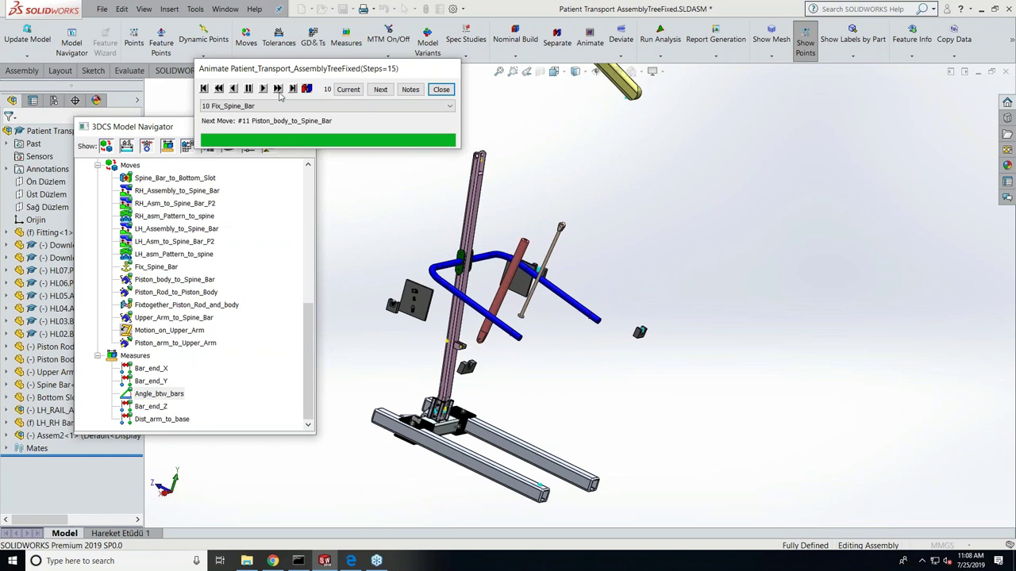
{"action": "left_click", "coordinate": [278, 93]}
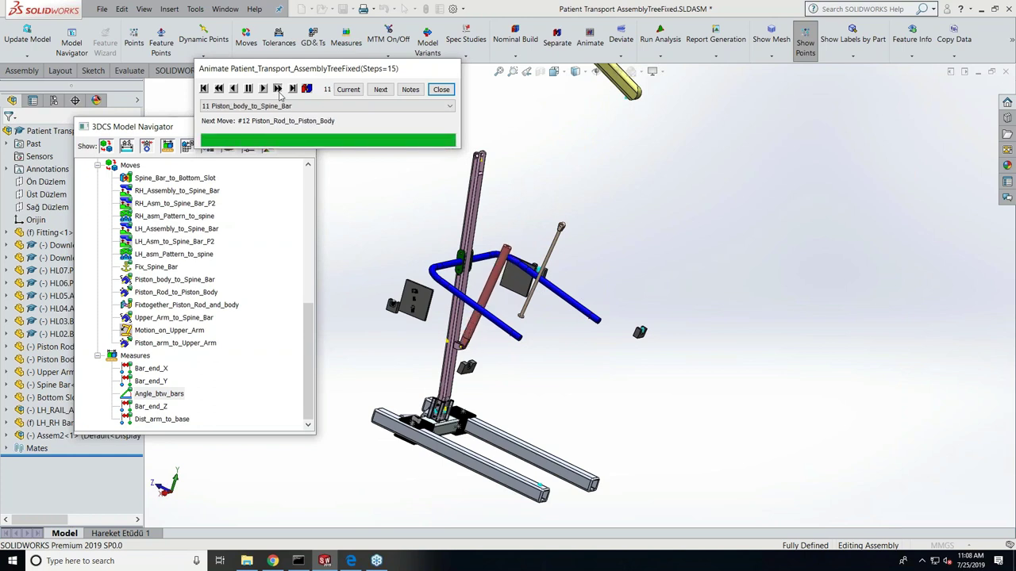
{"action": "left_click", "coordinate": [278, 93]}
{"action": "left_click", "coordinate": [278, 89]}
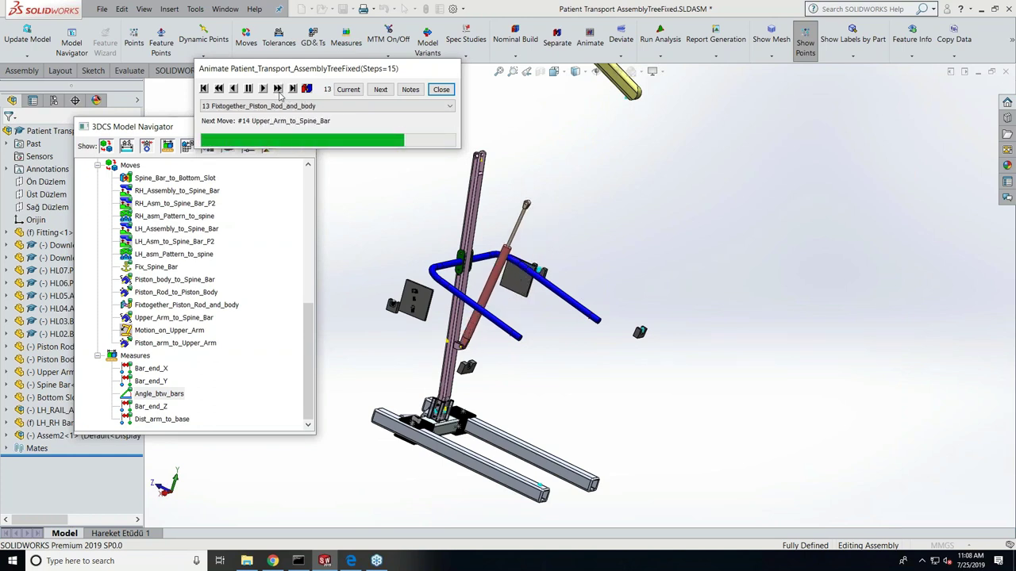
{"action": "left_click", "coordinate": [278, 89]}
{"action": "left_click", "coordinate": [277, 89]}
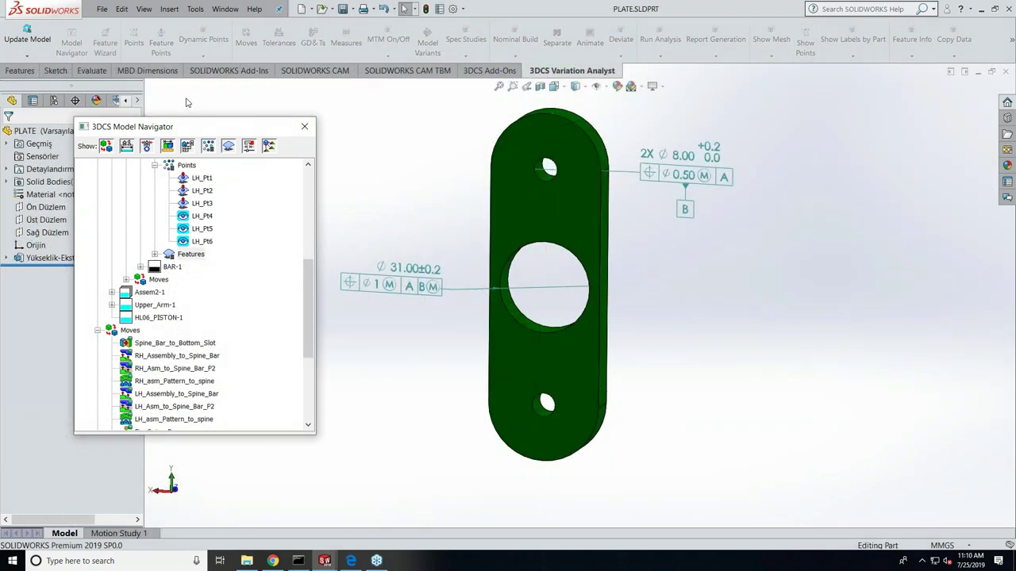
Show the MBD Dimensions tools for the PLATE part and list the open documents
{"action": "left_click", "coordinate": [150, 70]}
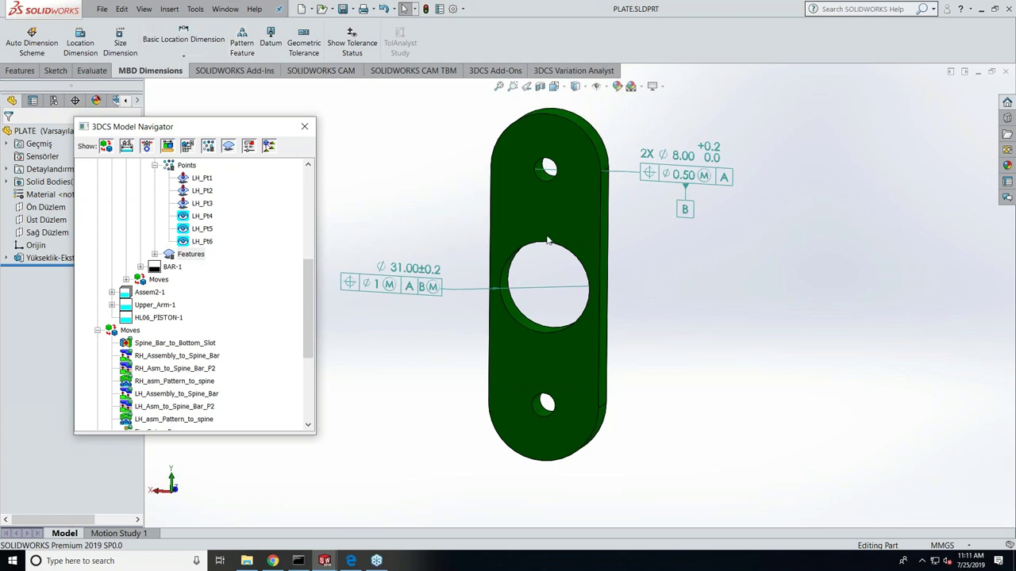
{"action": "left_click", "coordinate": [224, 9]}
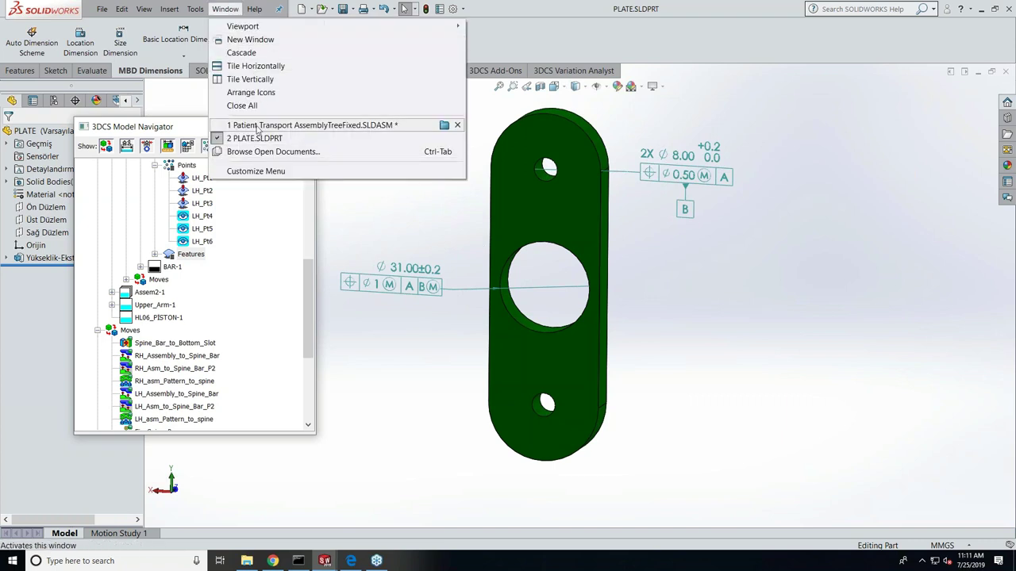
Return to the patient transport assembly and extract the plate's 6 GD&T callouts via Update GD&T
{"action": "left_click", "coordinate": [312, 125]}
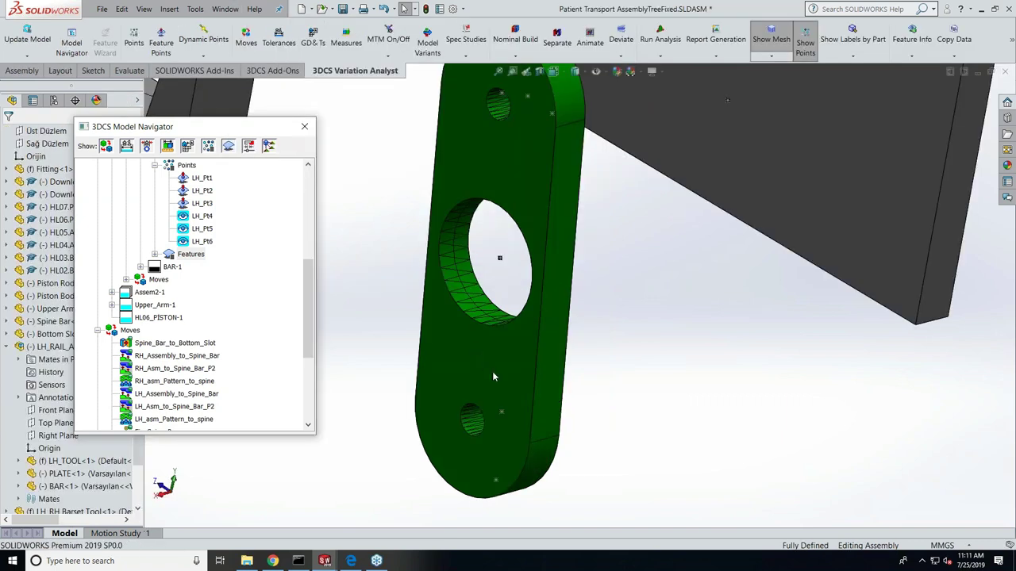
{"action": "scroll", "coordinate": [642, 243], "scroll_direction": "down", "scroll_amount": 2}
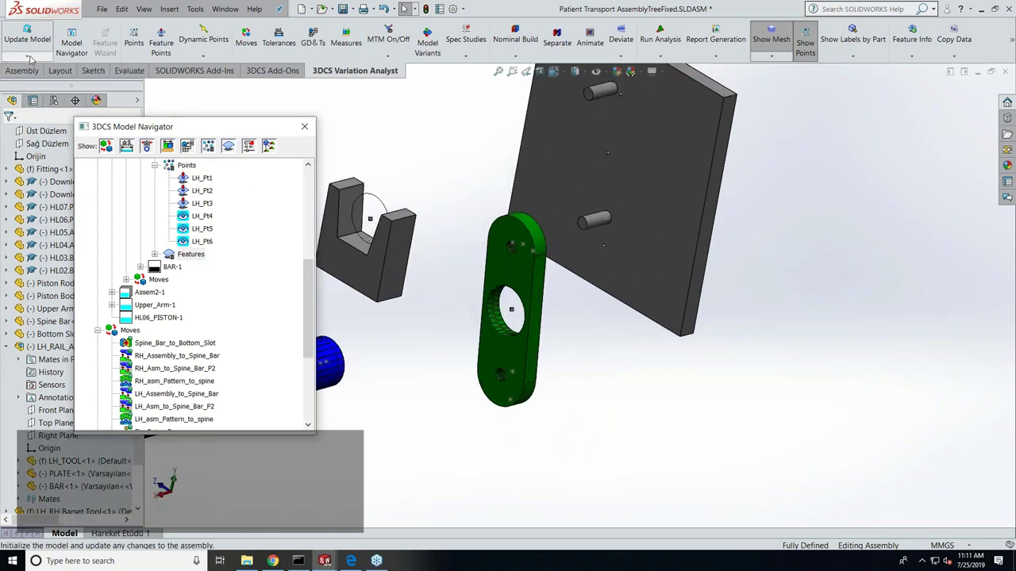
{"action": "left_click", "coordinate": [27, 56]}
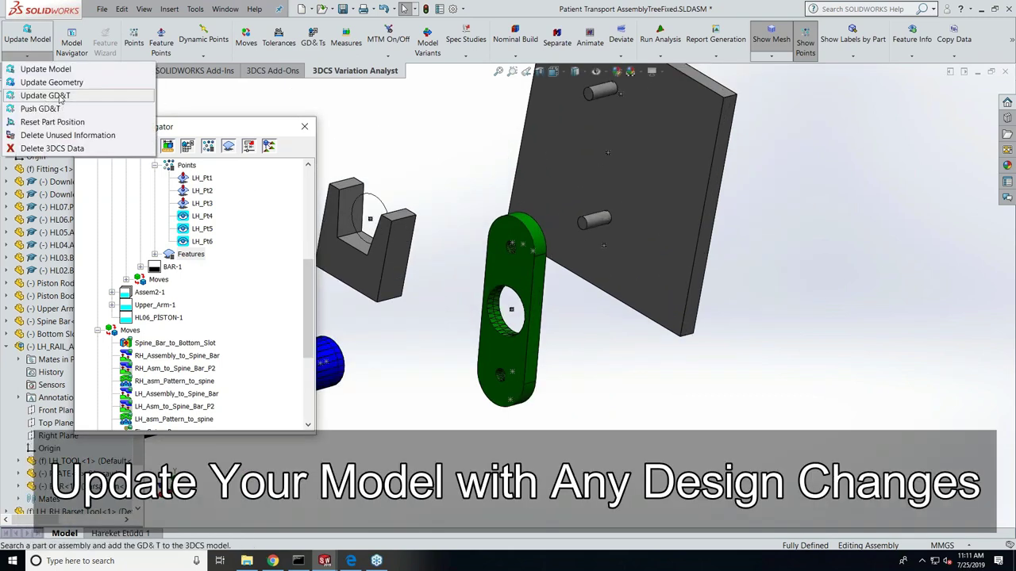
{"action": "left_click", "coordinate": [46, 95]}
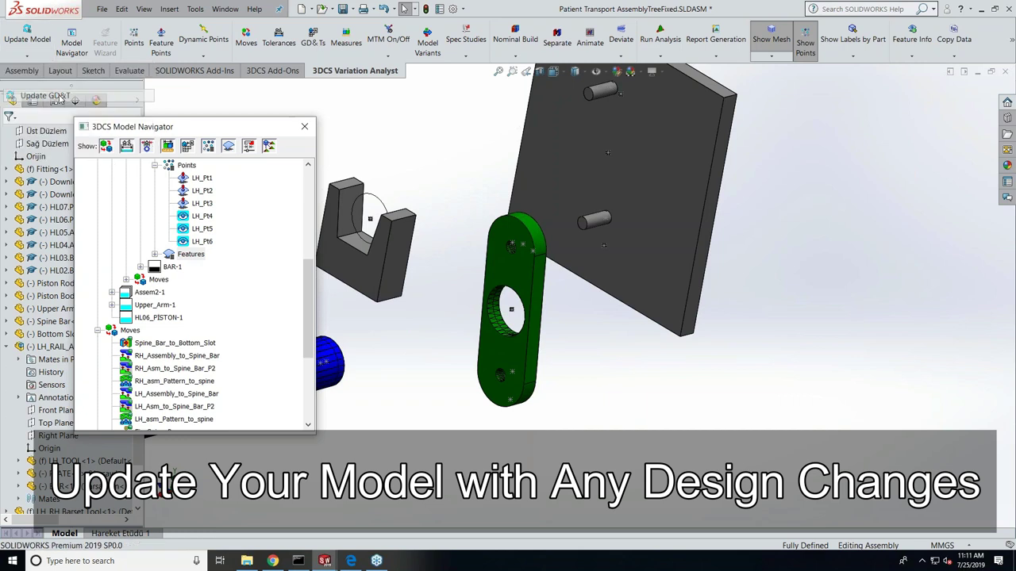
{"action": "left_click", "coordinate": [505, 364]}
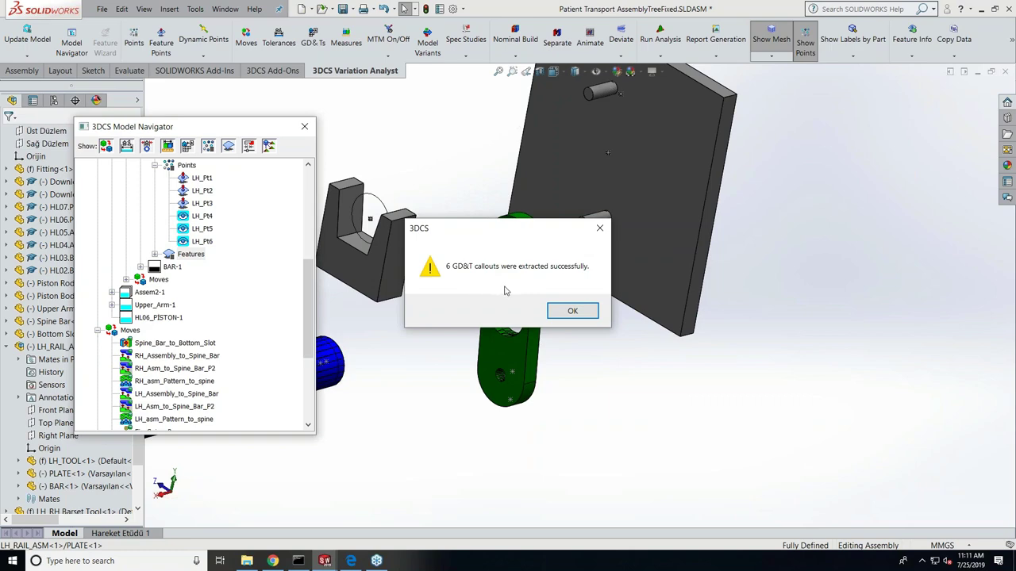
{"action": "left_click", "coordinate": [572, 310]}
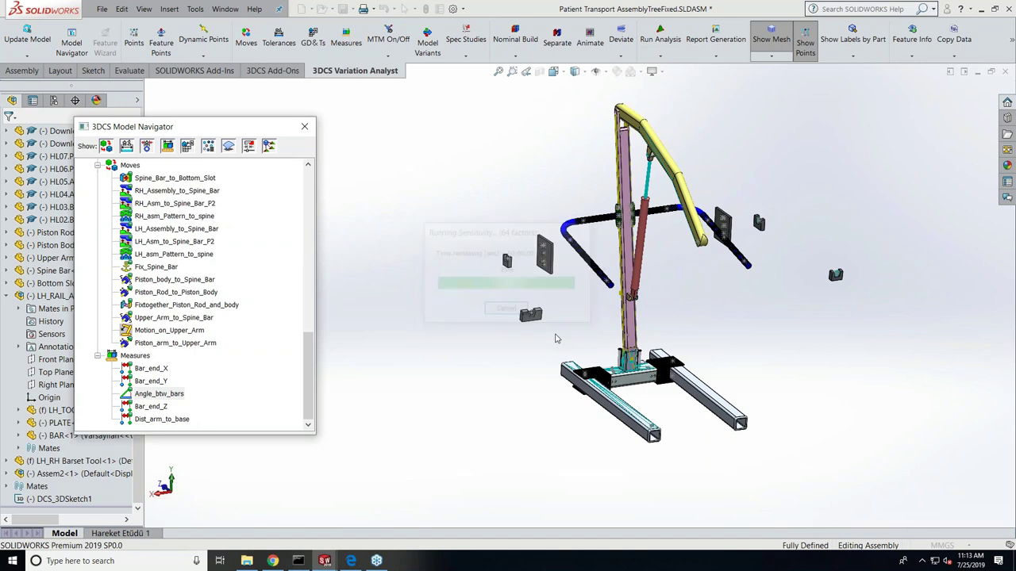
Inspect the 1000-run results: Bar_end_Y and Angle_btw_bars contributors and the Angle_btw_bars histogram
{"action": "left_click_drag", "start_coordinate": [530, 274], "coordinate": [402, 107]}
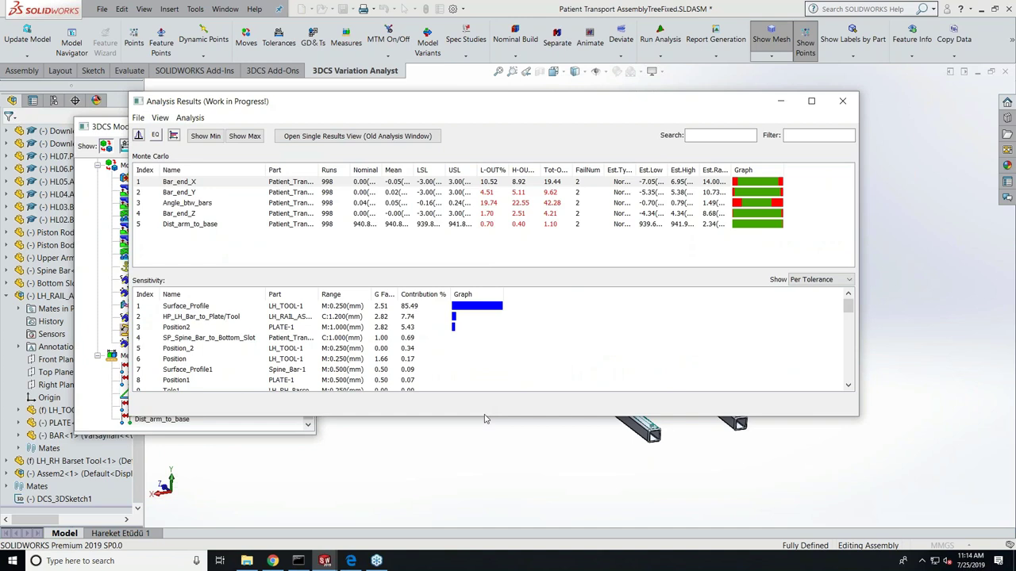
{"action": "left_click", "coordinate": [179, 193]}
{"action": "left_click", "coordinate": [188, 203]}
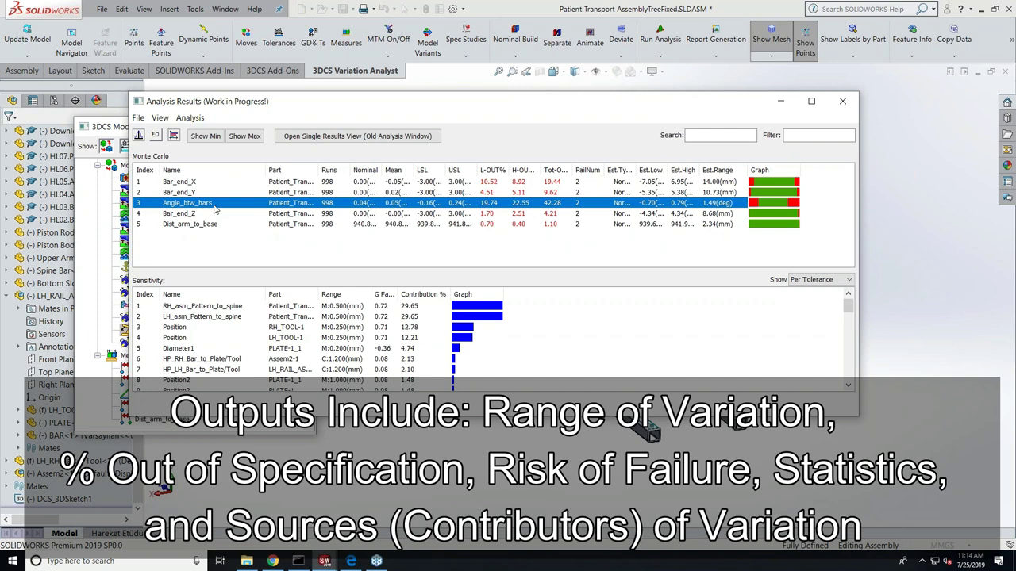
{"action": "double_click", "coordinate": [213, 204]}
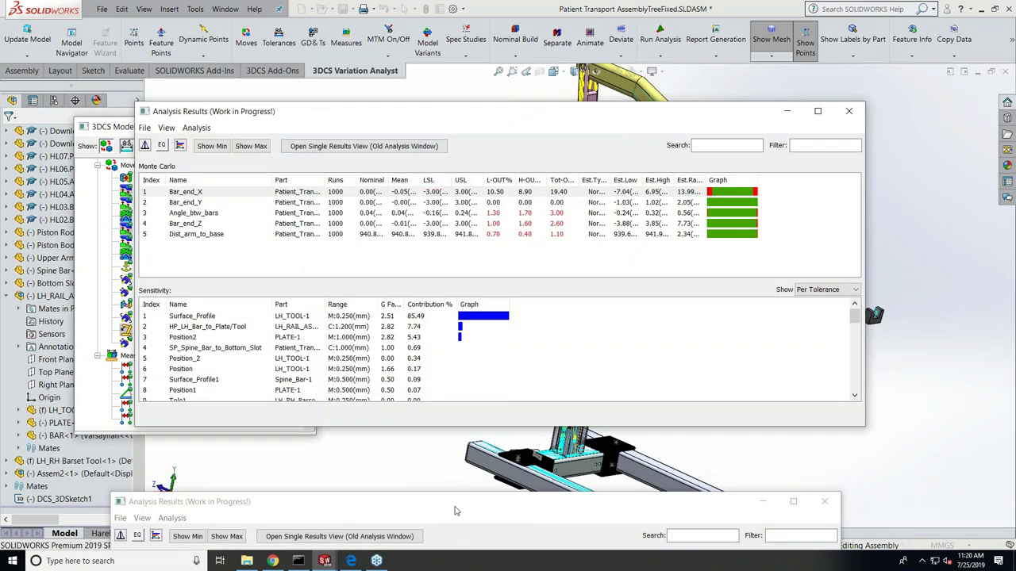
{"action": "left_click_drag", "start_coordinate": [454, 511], "coordinate": [464, 275]}
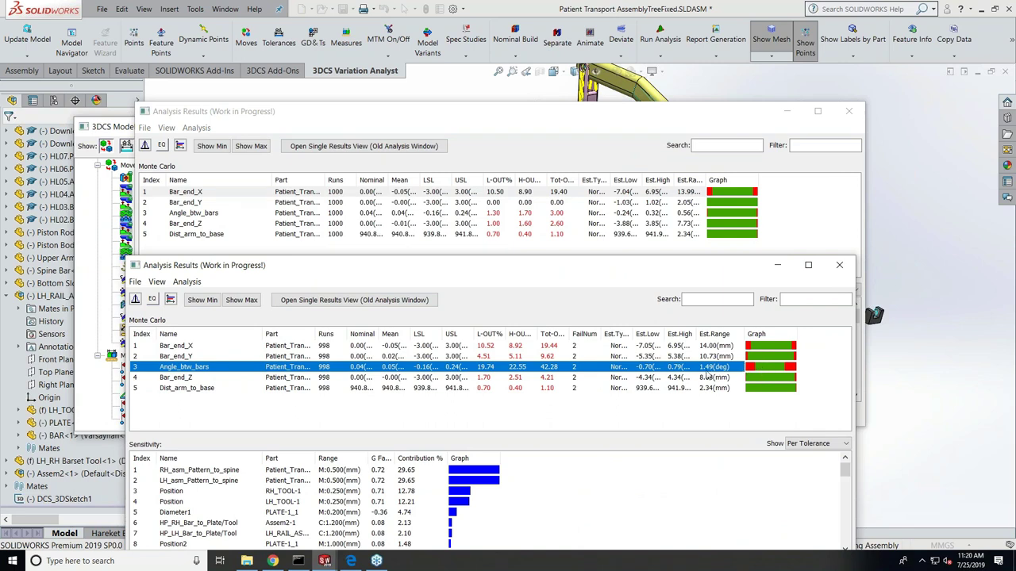
Alternate between the 1000-run and 998-run results windows to compare them
{"action": "left_click", "coordinate": [705, 180]}
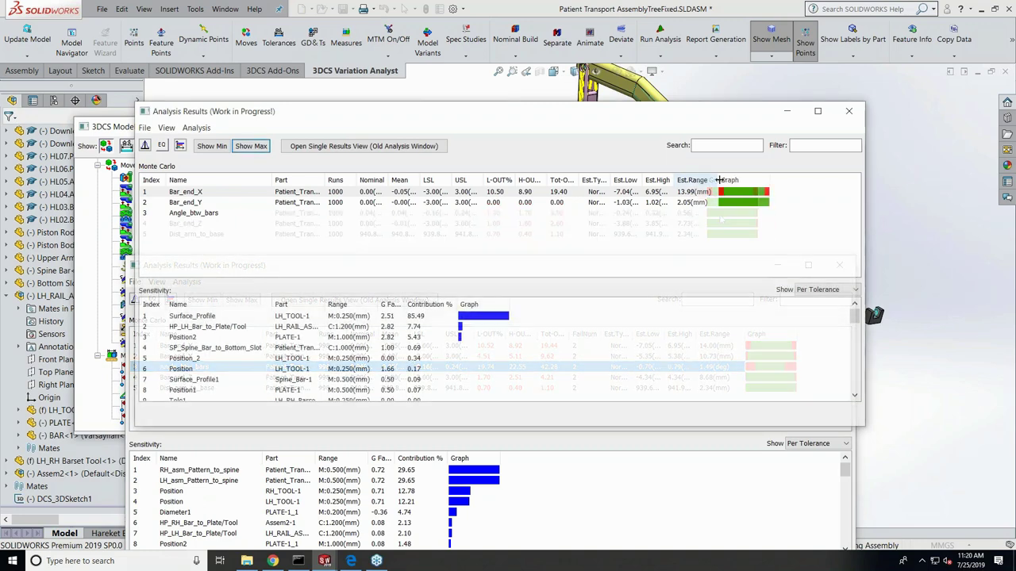
{"action": "left_click", "coordinate": [834, 488]}
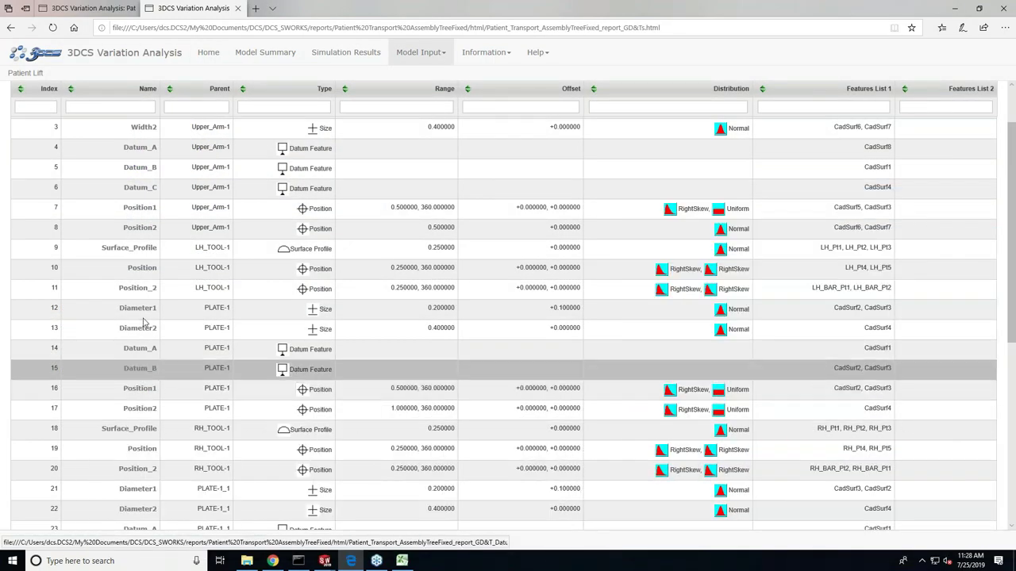
Select PLATE-1's Diameter1 row (range 0.2, offset +0.1, Normal) in the report's GD&T table
{"action": "left_click", "coordinate": [139, 311]}
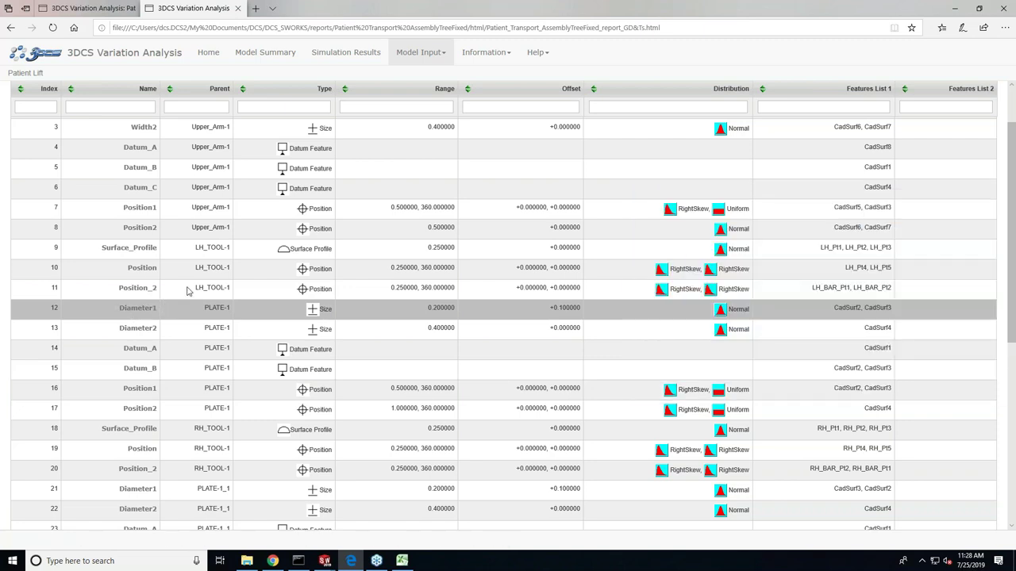